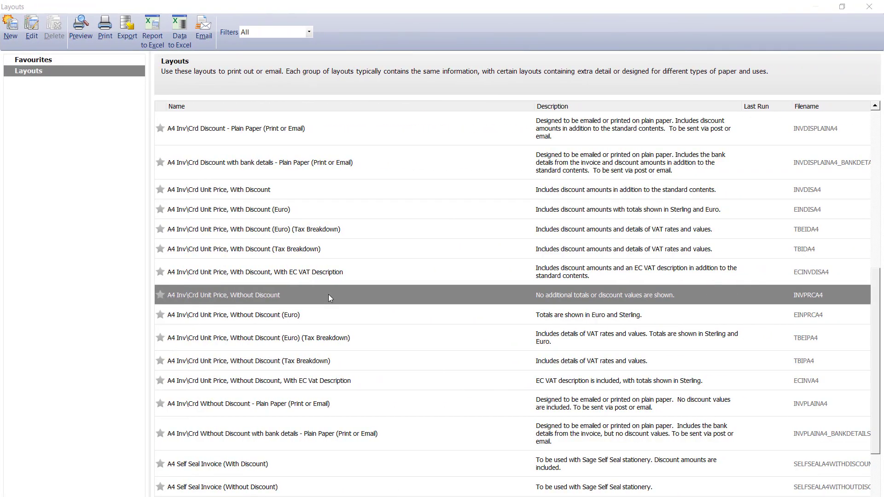
# Open the INVPRCA4 'A4 Inv\Crd Unit Price, Without Discount' layout for editing in Report Designer
pyautogui.moveTo(332, 297)
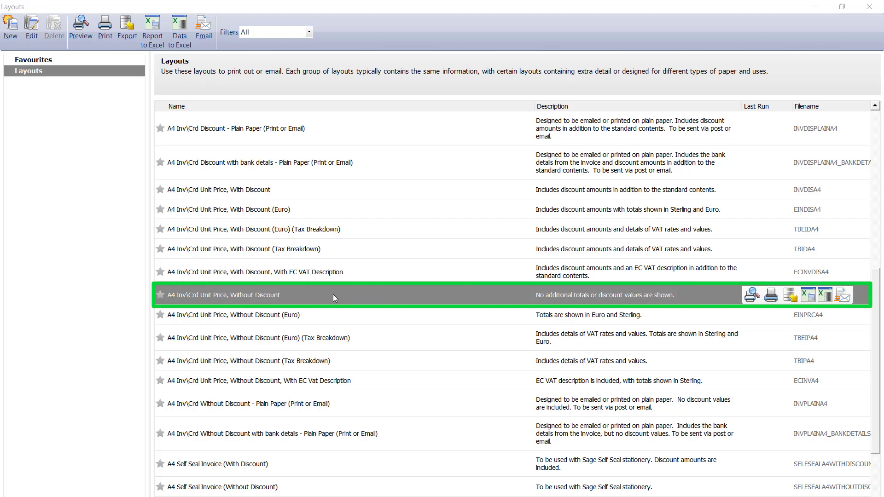
pyautogui.click(32, 29)
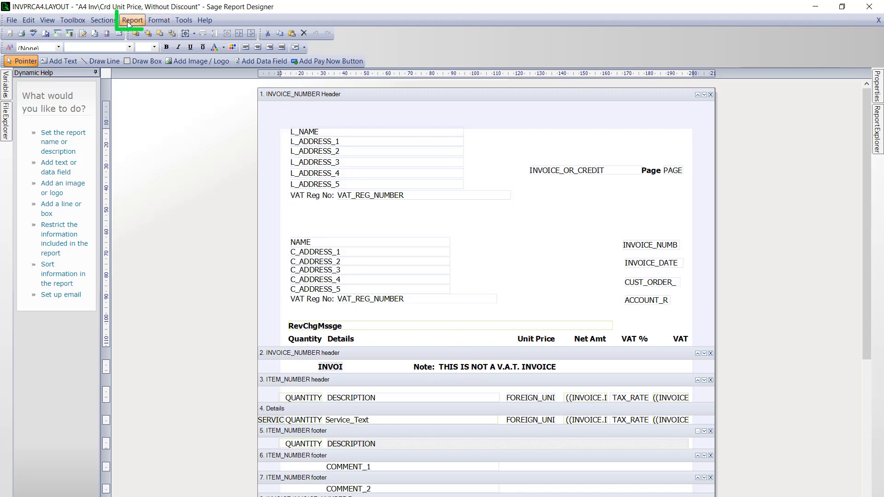
# In Report Properties, set both the report name and description to 'My Invoice Layout'
pyautogui.click(129, 22)
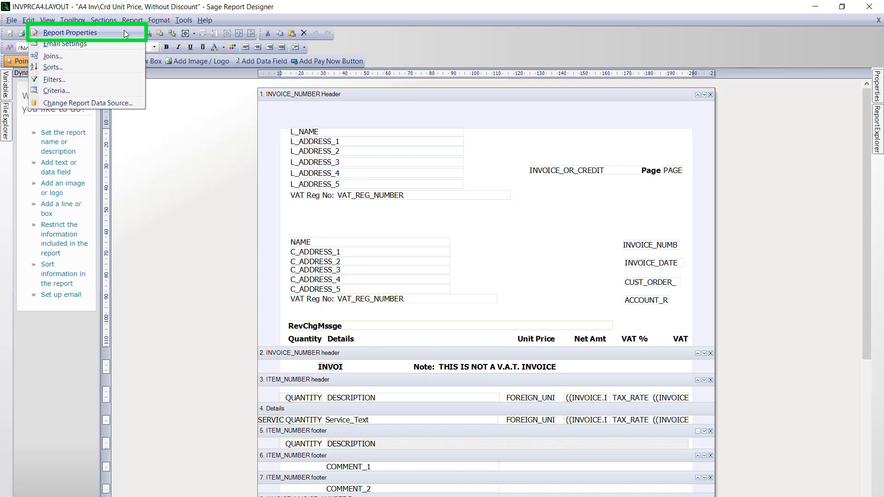
pyautogui.click(124, 33)
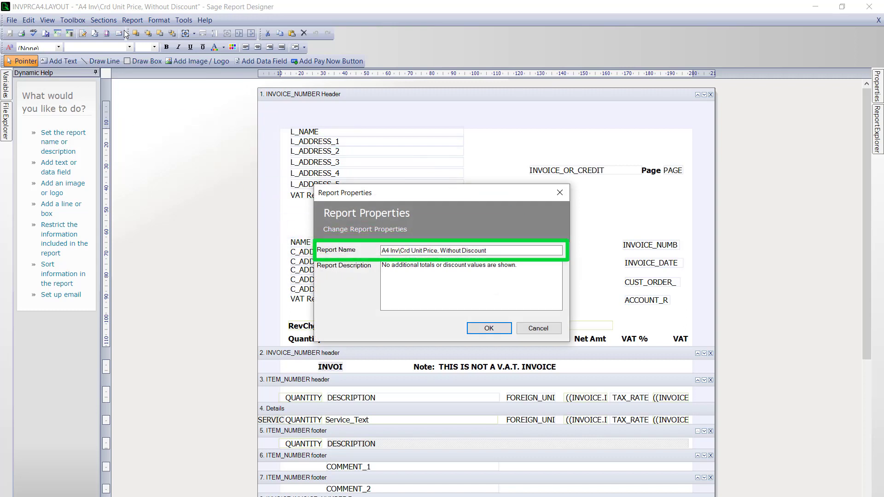
pyautogui.moveTo(488, 250); pyautogui.dragTo(411, 216)
pyautogui.write('M')
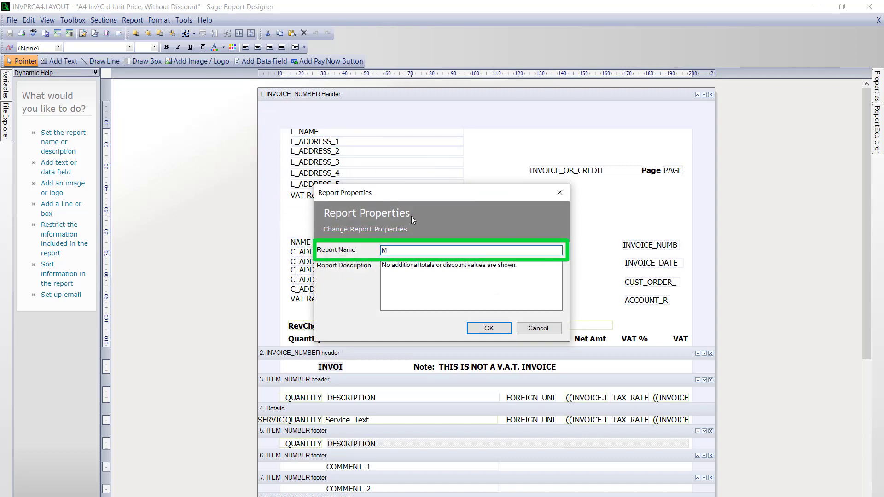
pyautogui.write('y Invoice Layout')
pyautogui.press('Tab')
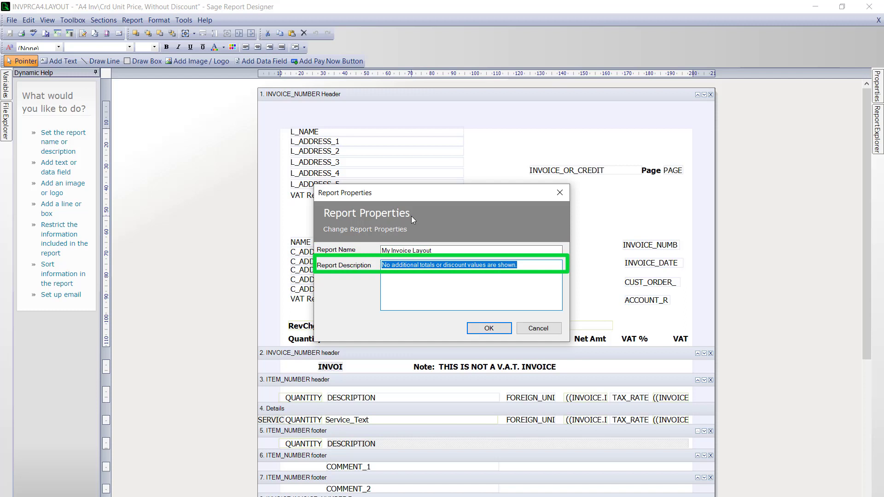
pyautogui.write('My Invoice Layout')
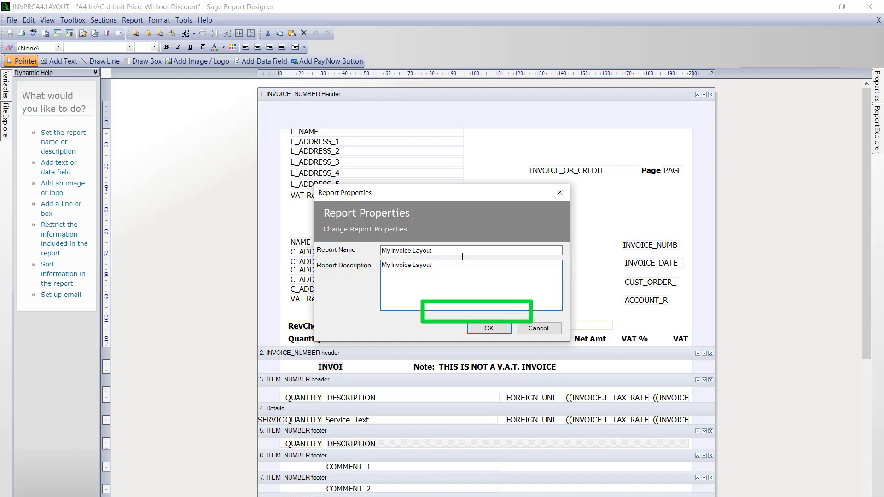
pyautogui.click(484, 330)
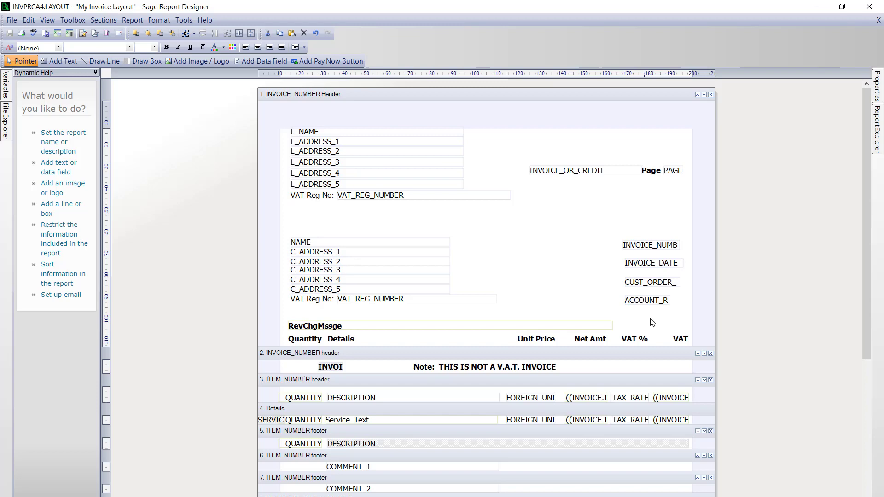
# Delete the DEL_NAME and DEL_ADDRESS_1 through DEL_ADDRESS_5 fields from the section 12 footer
pyautogui.moveTo(864, 359); pyautogui.dragTo(860, 461)
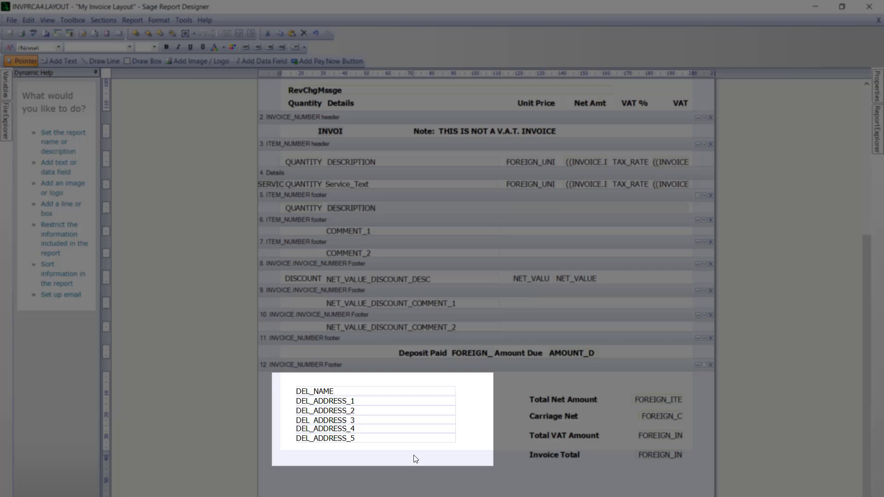
pyautogui.click(412, 391)
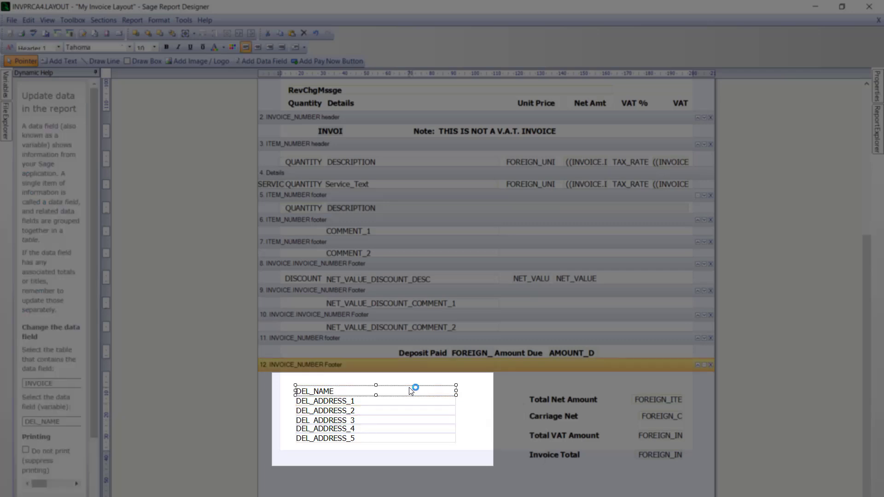
pyautogui.press('Delete')
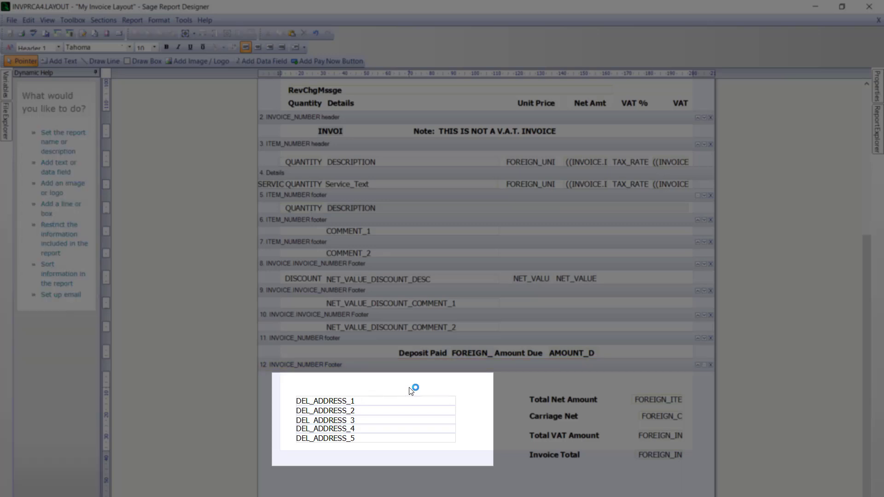
pyautogui.click(405, 401)
pyautogui.press('Delete')
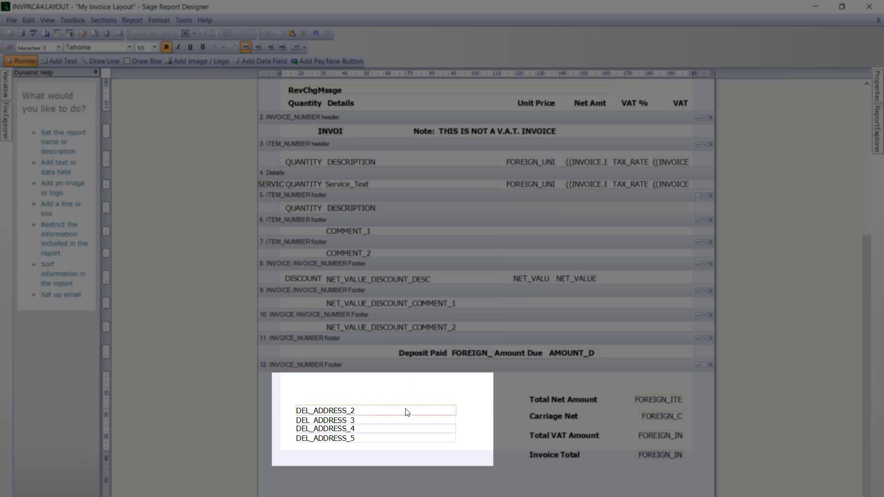
pyautogui.click(407, 411)
pyautogui.press('Delete')
pyautogui.click(406, 421)
pyautogui.press('Delete')
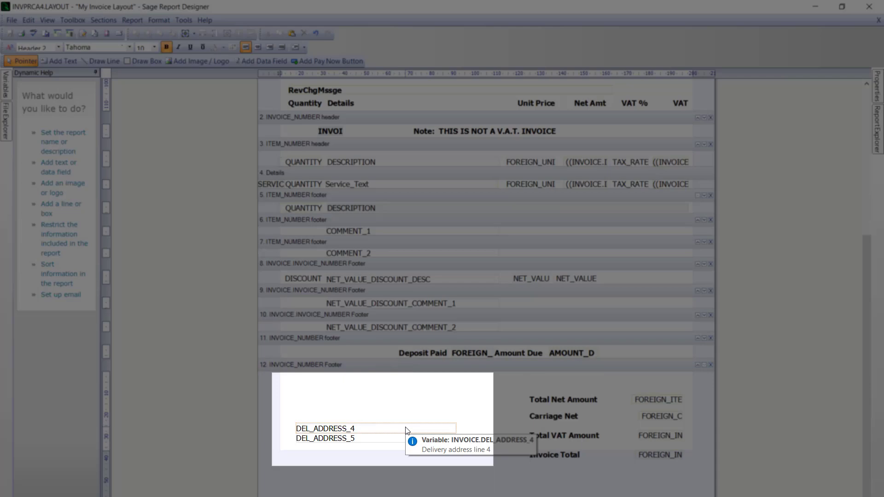
pyautogui.click(407, 429)
pyautogui.press('Delete')
pyautogui.click(405, 438)
pyautogui.press('Delete')
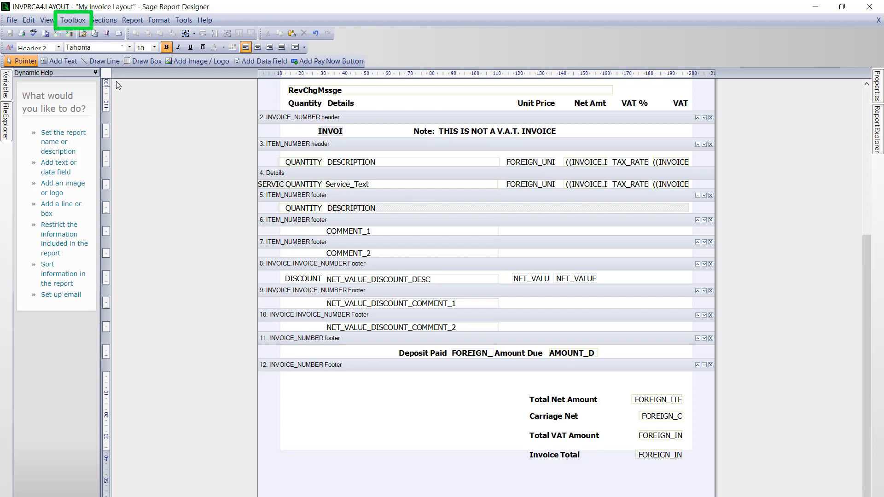
# Add a 'Payment Terms' text label at the top left of the section 12 footer
pyautogui.click(75, 26)
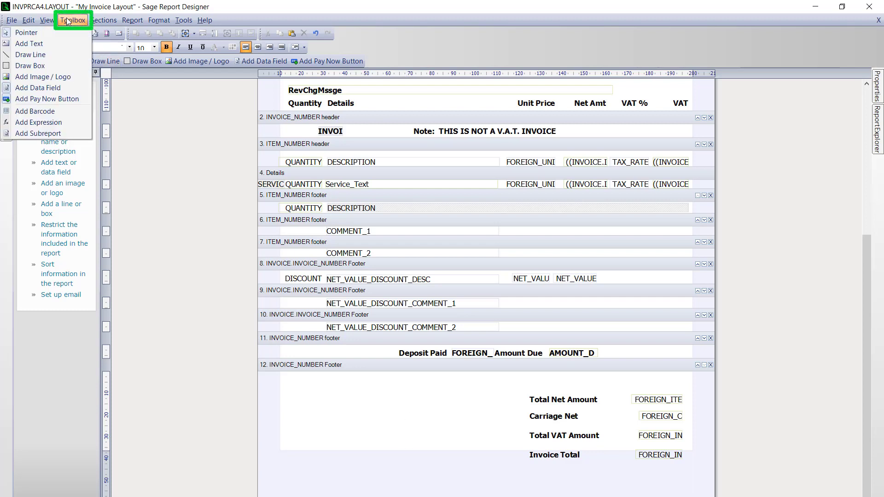
pyautogui.click(53, 42)
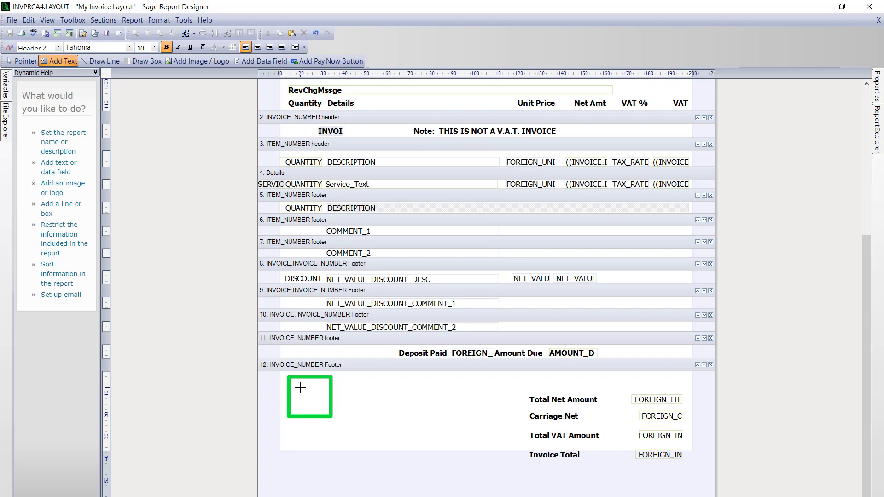
pyautogui.click(300, 388)
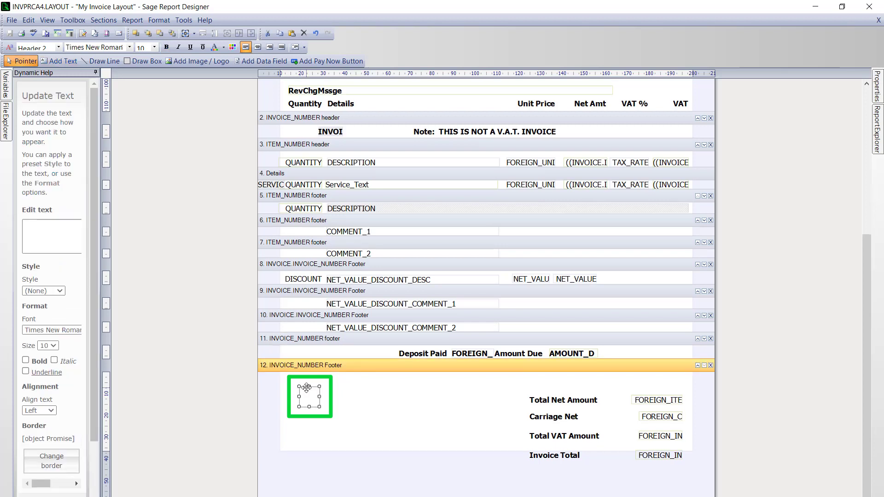
pyautogui.write('P')
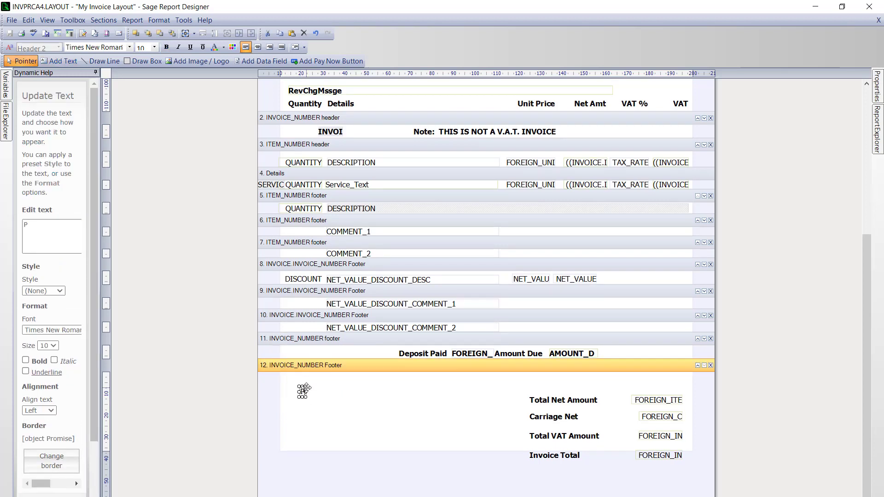
pyautogui.write('ayment T')
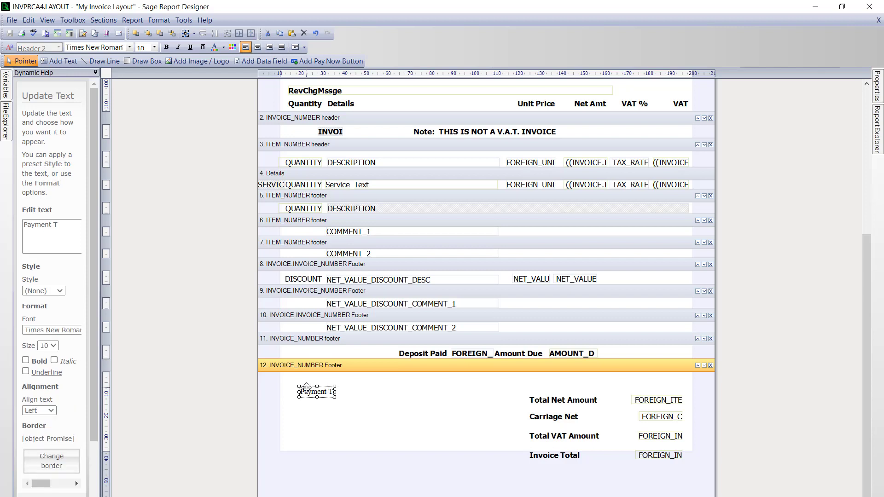
pyautogui.write('erms')
pyautogui.click(406, 414)
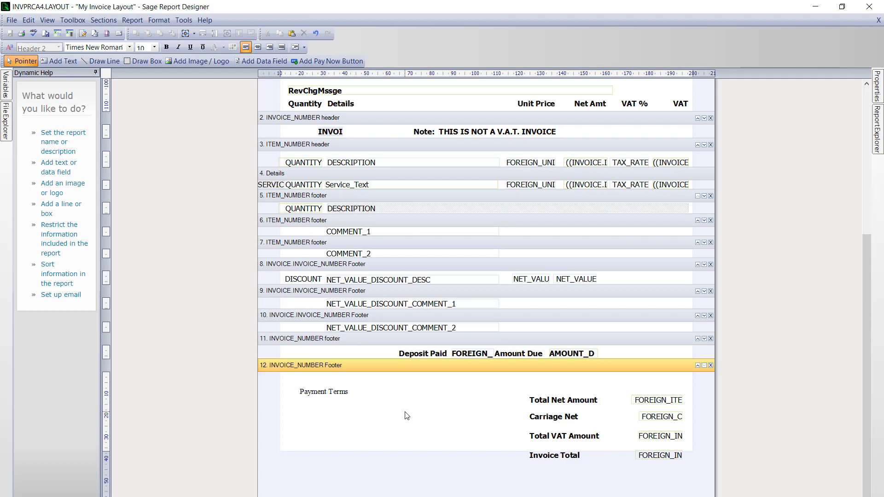
# Add the text 'Strictly 30 days from invoice date' and position it beside the Payment Terms label
pyautogui.click(74, 20)
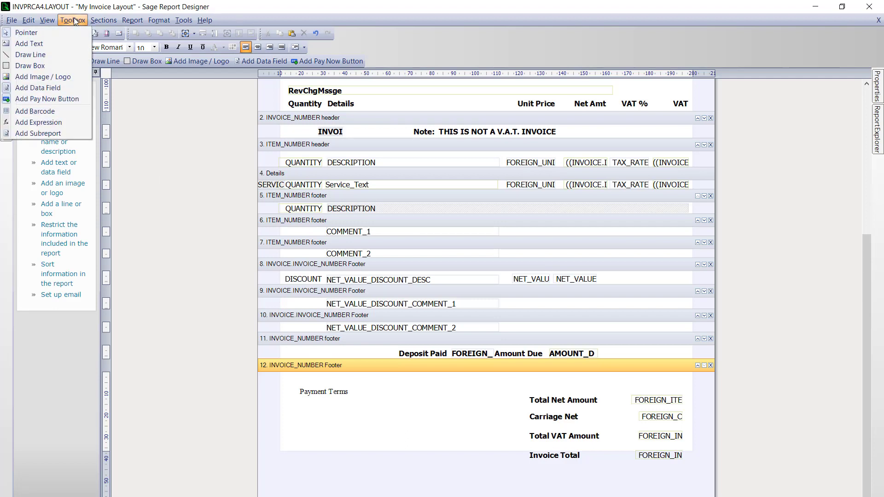
pyautogui.click(58, 43)
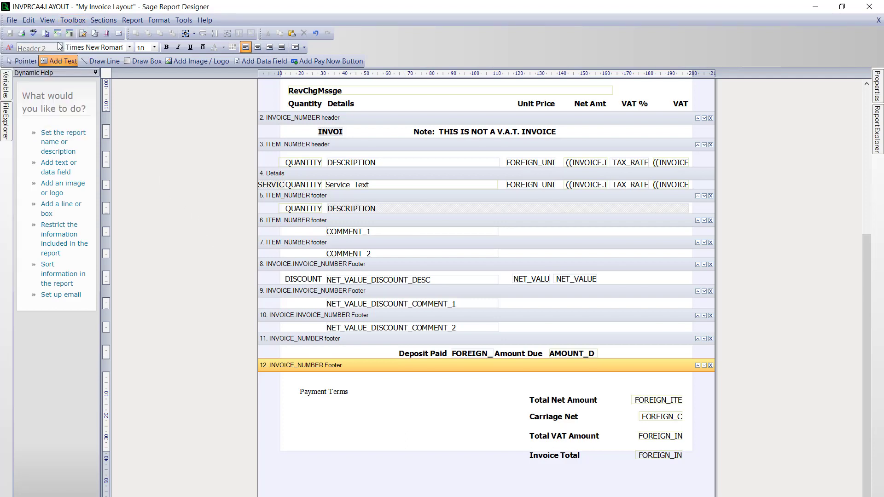
pyautogui.click(307, 414)
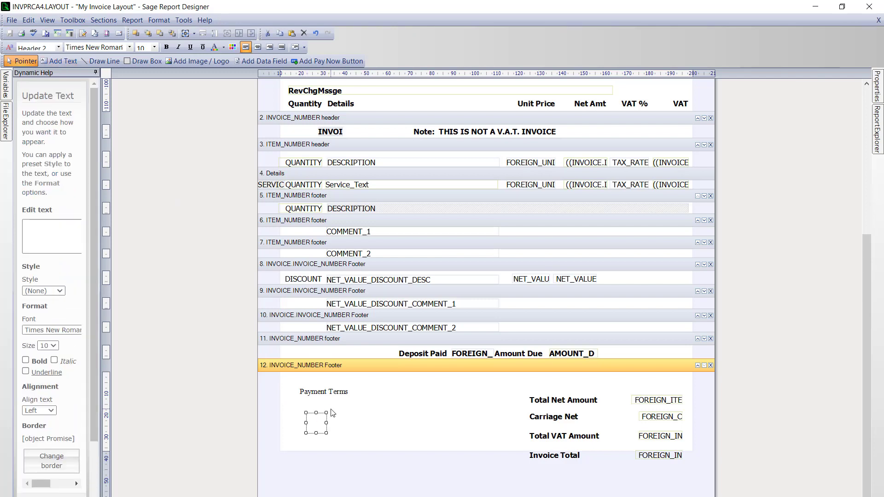
pyautogui.write('Strictly')
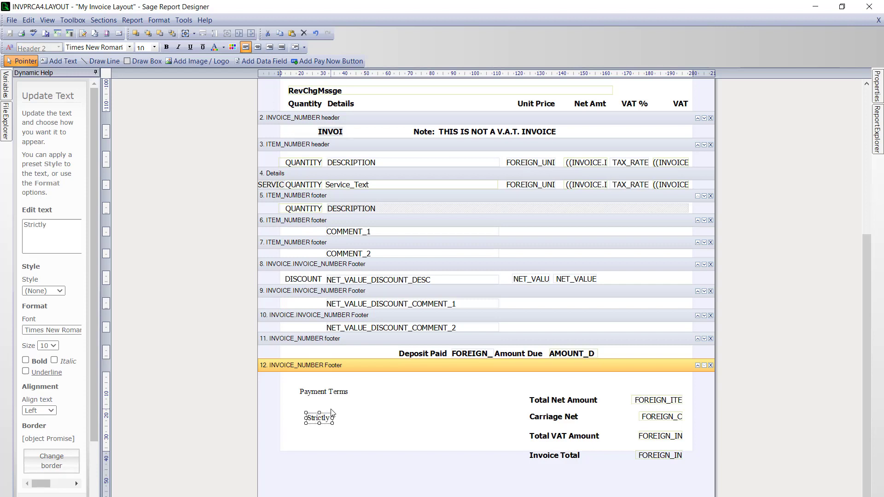
pyautogui.write(' 30 days from invoice date')
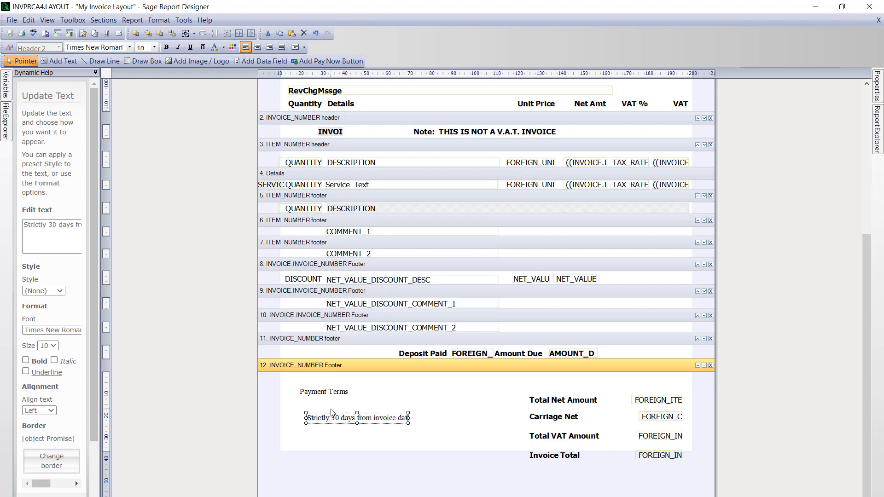
pyautogui.click(459, 429)
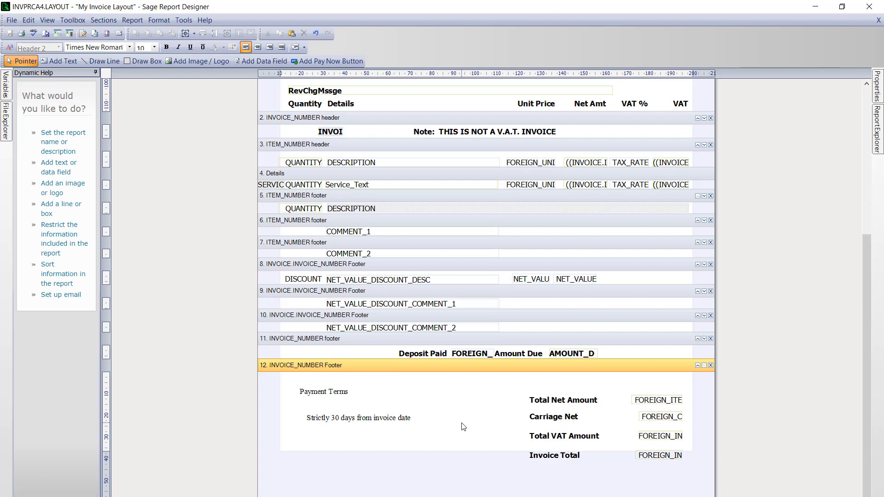
pyautogui.moveTo(330, 420); pyautogui.dragTo(375, 397)
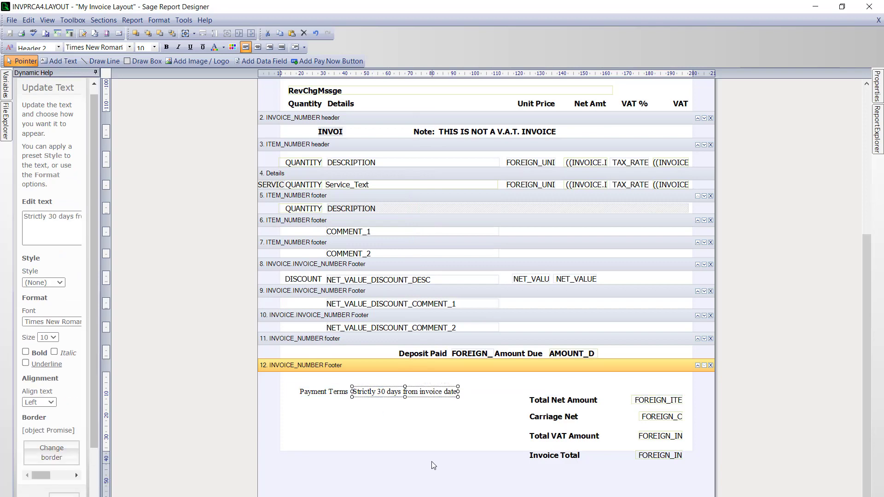
pyautogui.click(378, 415)
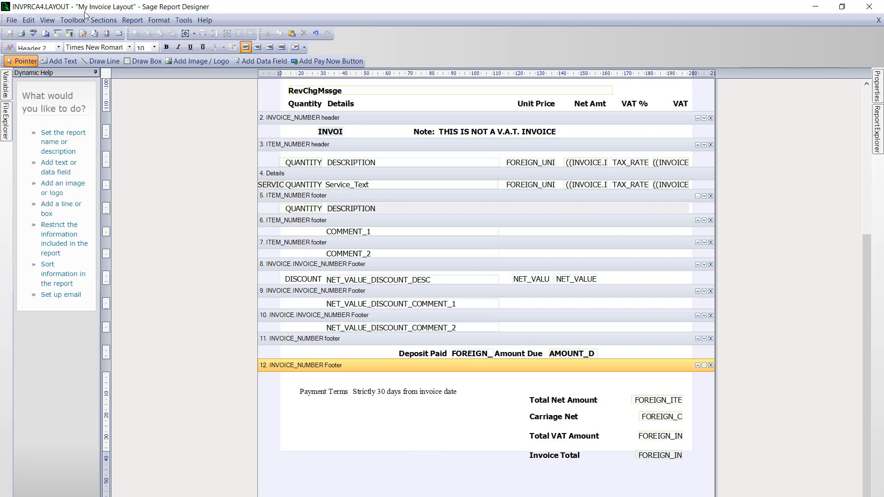
# Add a 'BACS Payments' text label below the payment terms in the footer
pyautogui.click(72, 20)
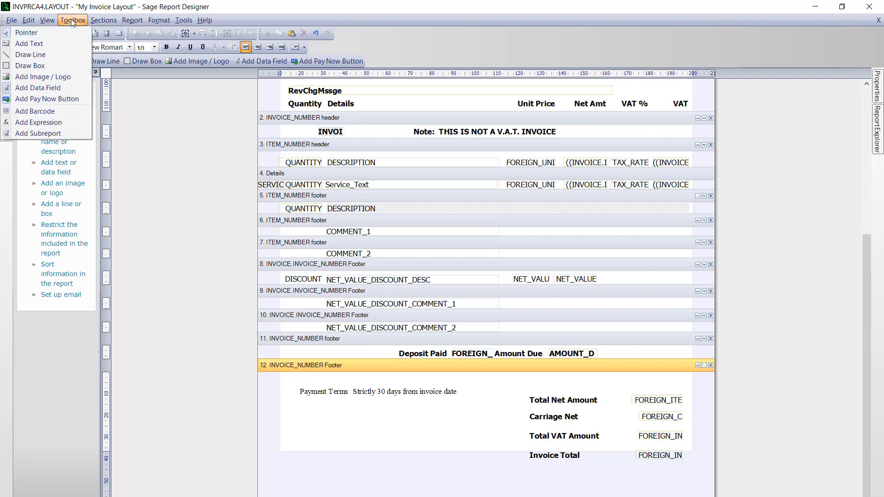
pyautogui.click(59, 45)
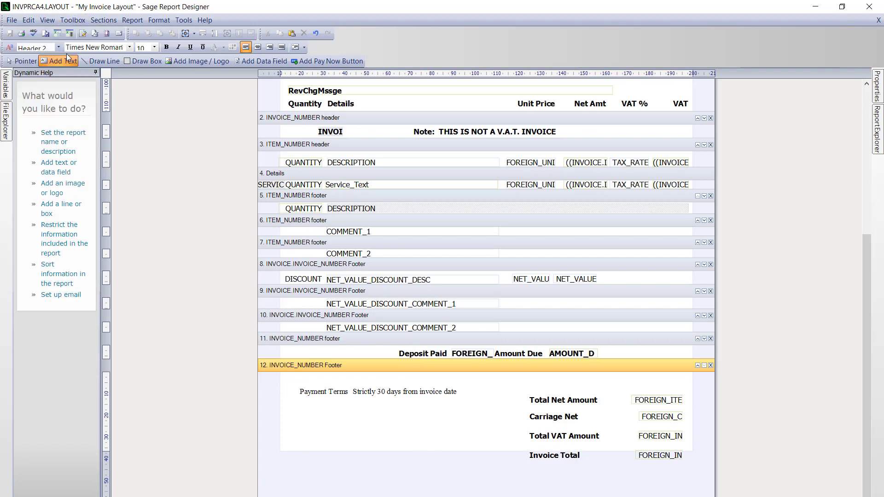
pyautogui.click(304, 412)
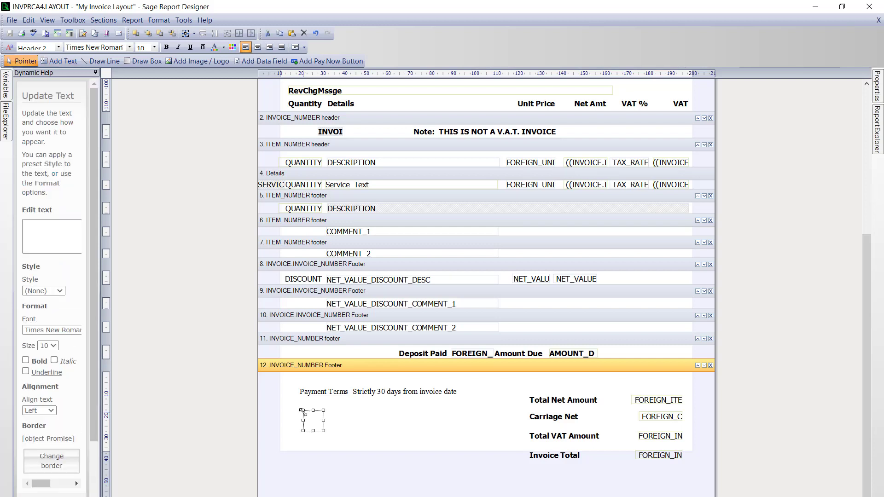
pyautogui.write('BACS Paym')
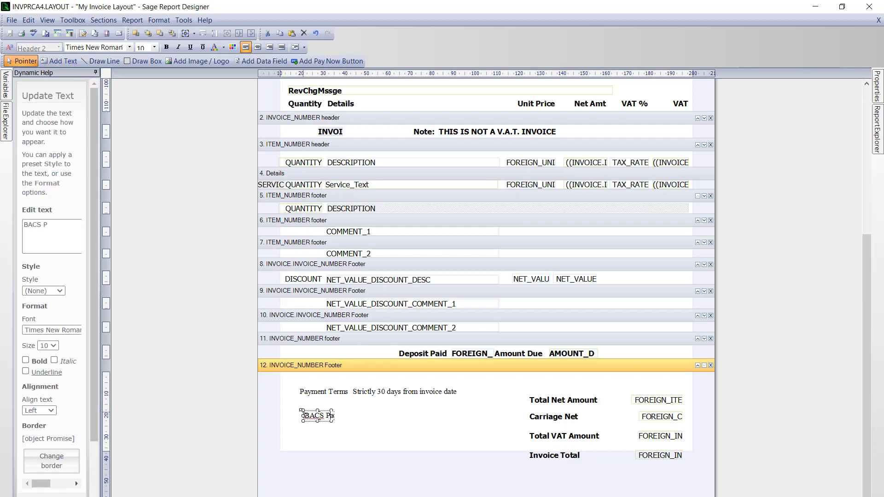
pyautogui.write('ents')
pyautogui.click(391, 429)
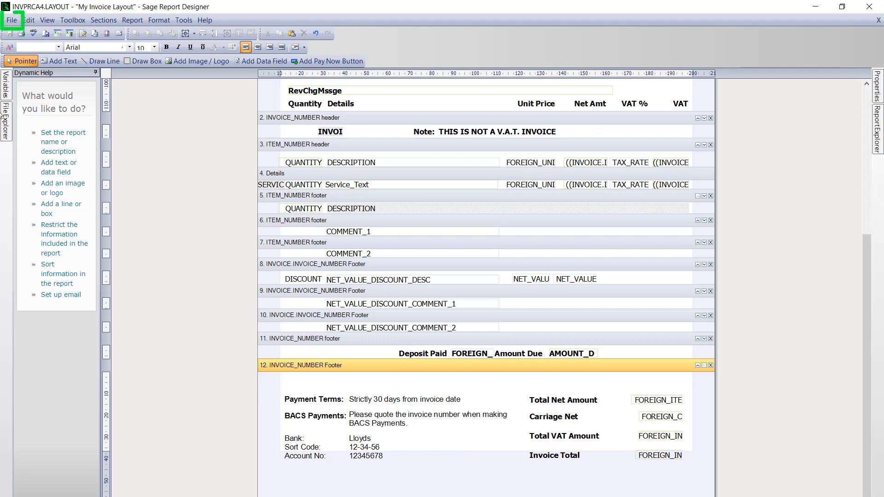
# Save the layout as a new file named 'My Invoice' and exit Report Designer
pyautogui.click(15, 21)
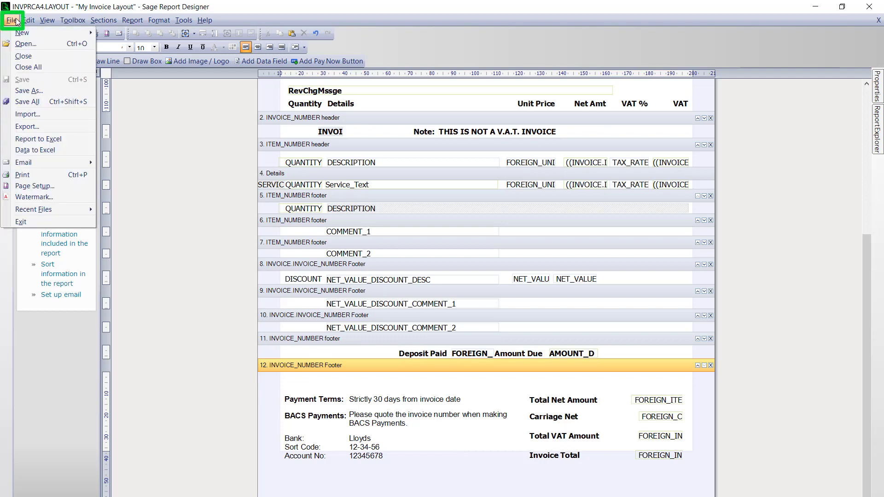
pyautogui.click(12, 92)
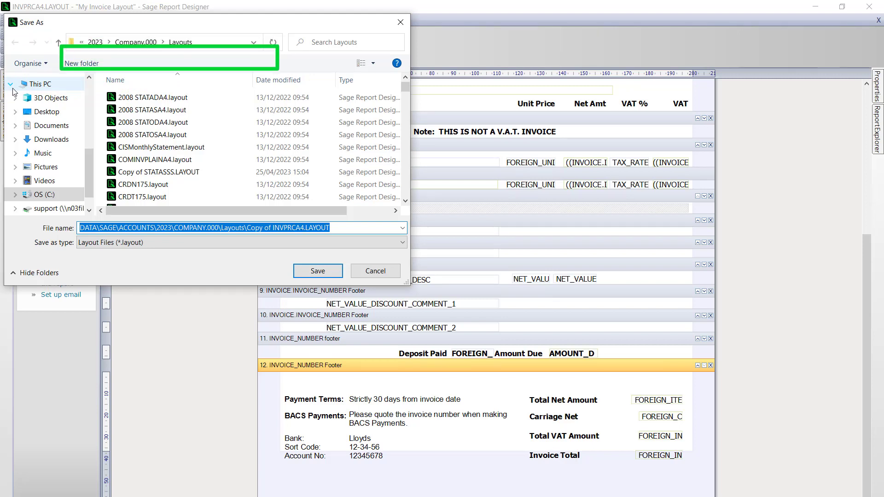
pyautogui.write('My Invoice')
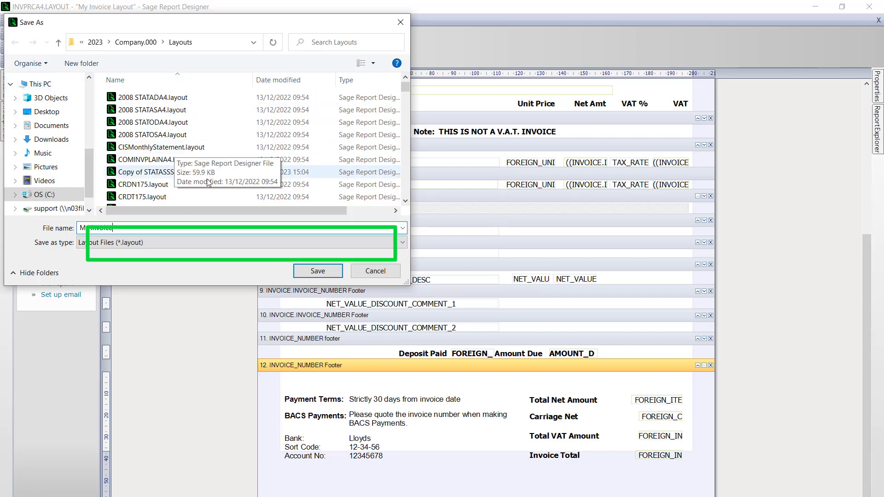
pyautogui.click(306, 271)
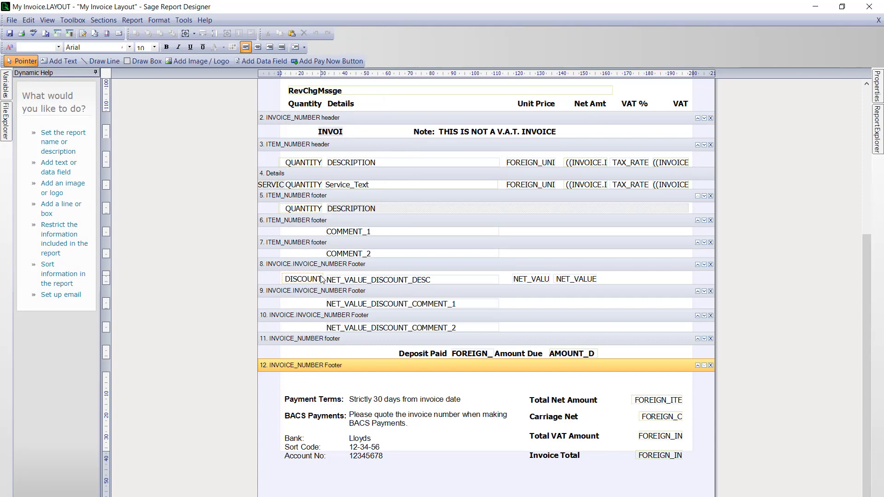
pyautogui.click(12, 20)
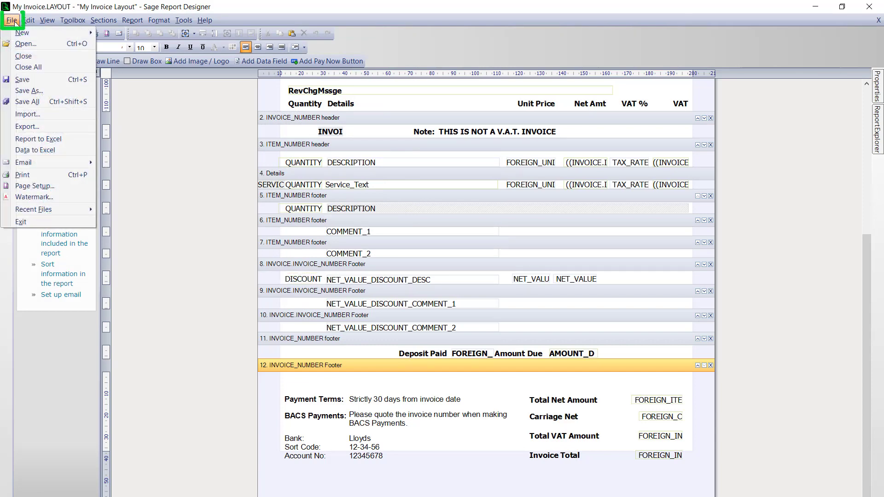
pyautogui.click(57, 222)
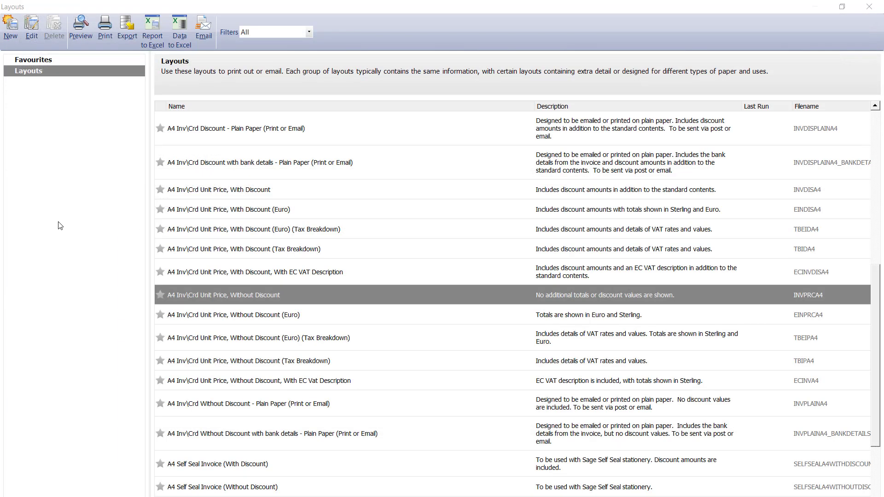
# Preview the last invoice in the list using My Invoice Layout
pyautogui.click(869, 7)
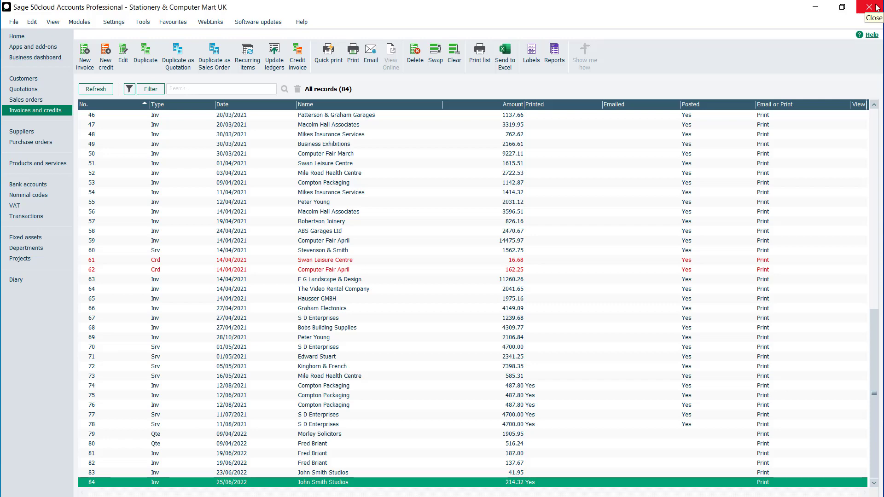
pyautogui.click(353, 54)
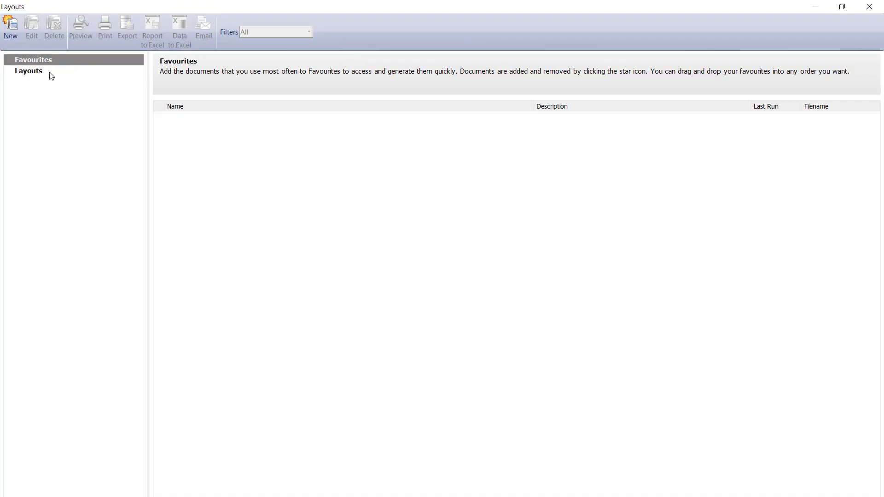
pyautogui.click(31, 74)
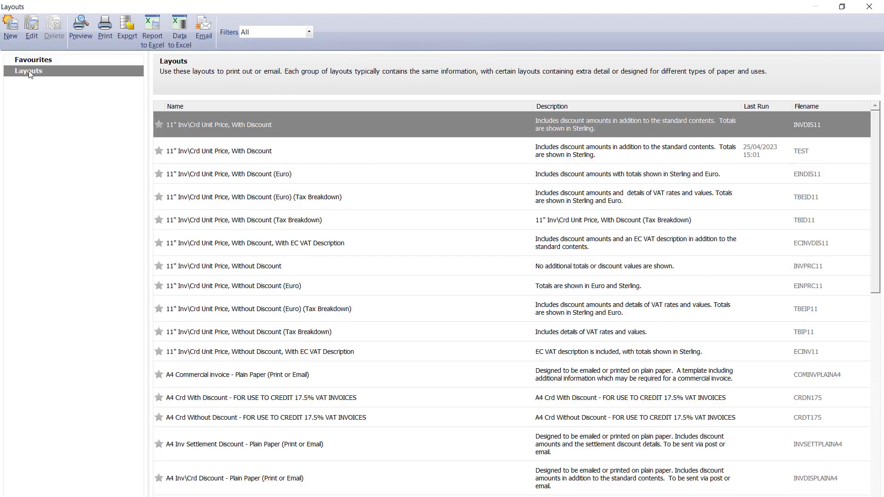
pyautogui.scroll(-10, 866, 490)
pyautogui.scroll(-3, 866, 489)
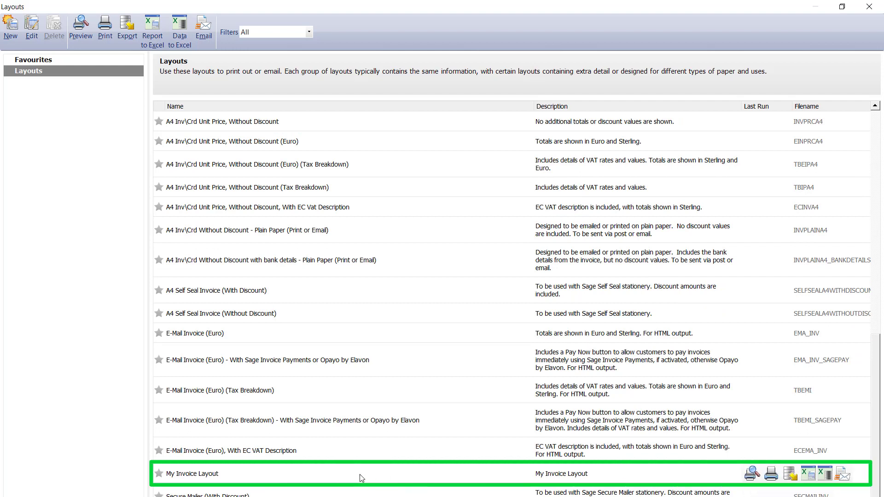
pyautogui.click(339, 481)
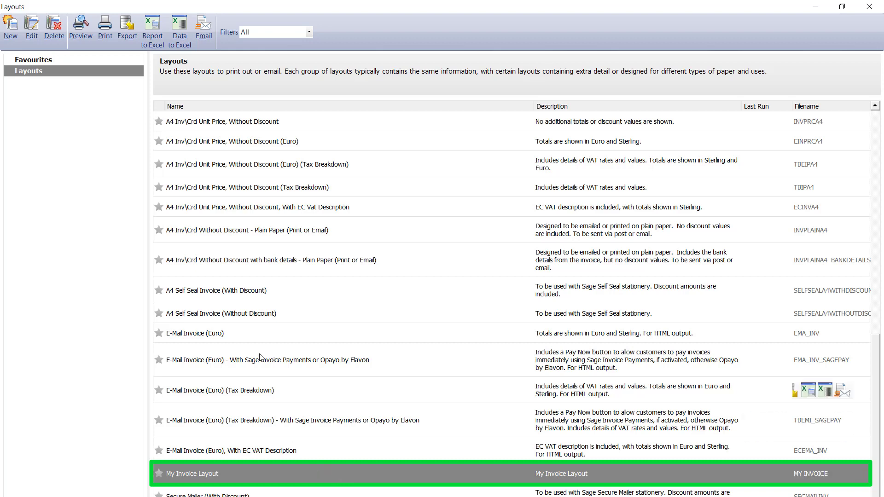
pyautogui.click(76, 27)
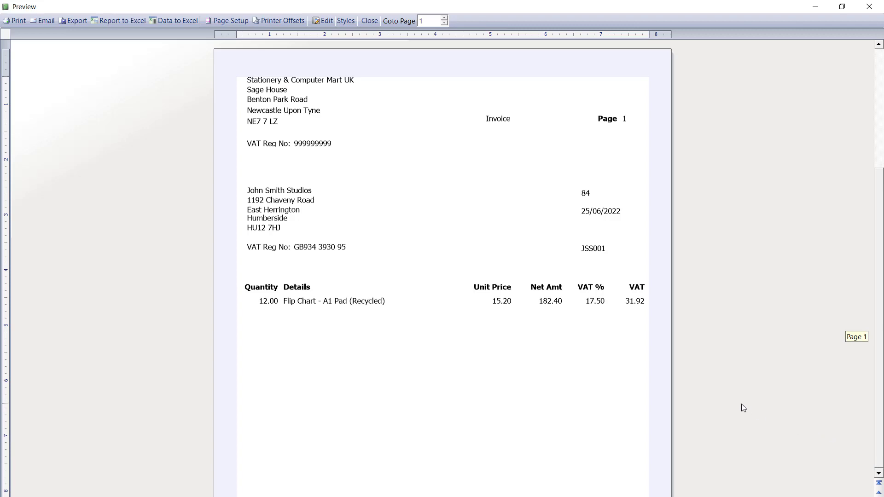
# Scroll the invoice preview down to the footer with payment terms, BACS details and the 214.32 total
pyautogui.scroll(-4, 571, 401)
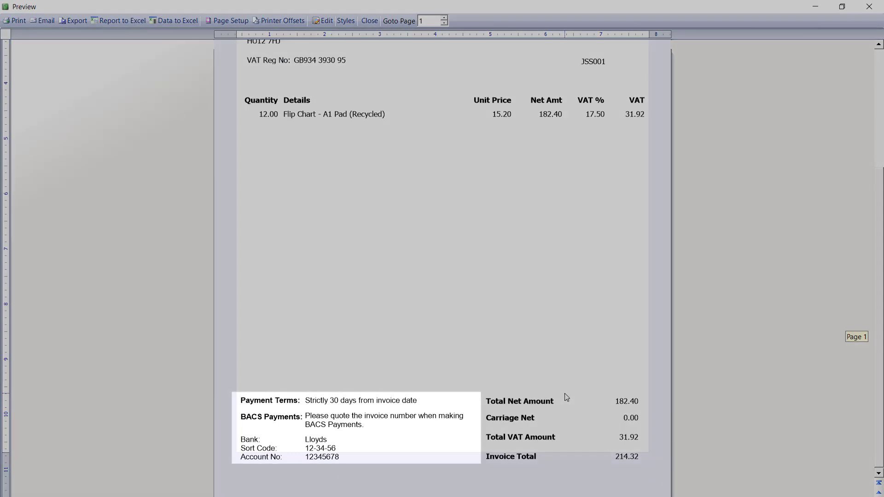